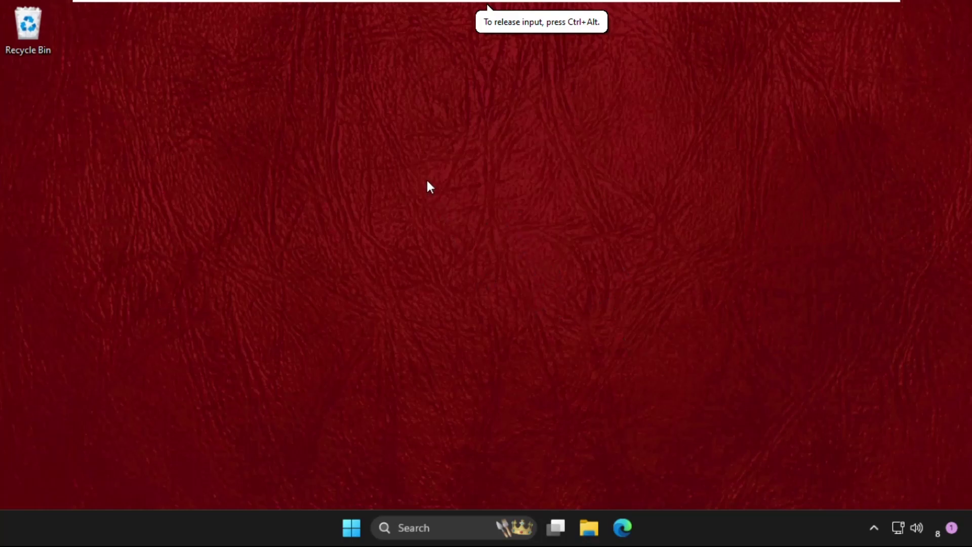
Step: Search the taskbar for 'task manager' and open the Task Manager best match
left_click(427, 526)
type("task mana")
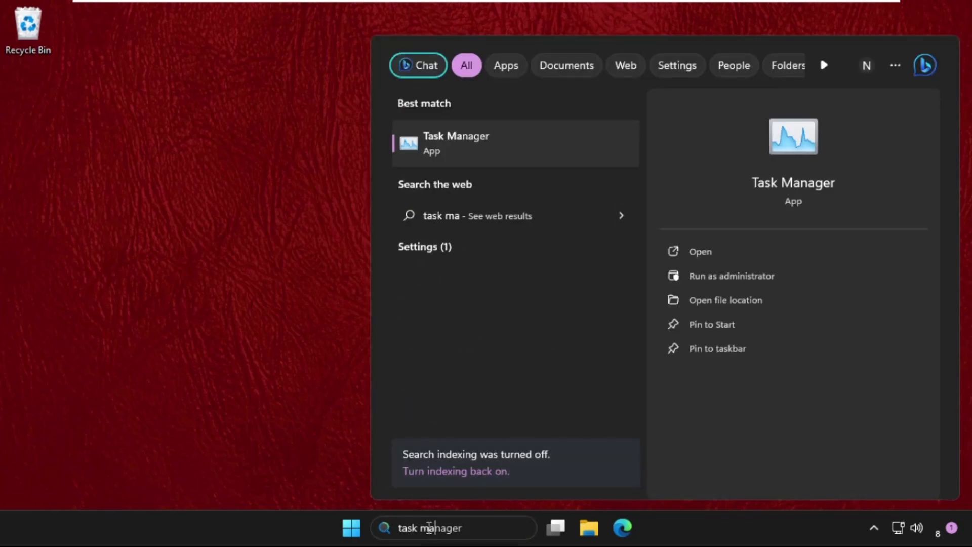
left_click(459, 142)
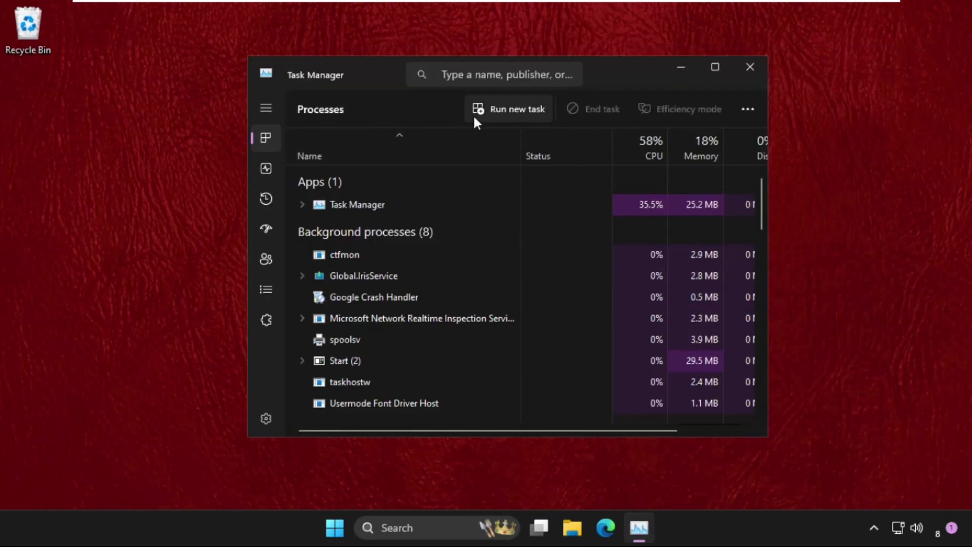
Step: Run 'powershell' as a new Task Manager task with administrative privileges ticked
left_click(494, 107)
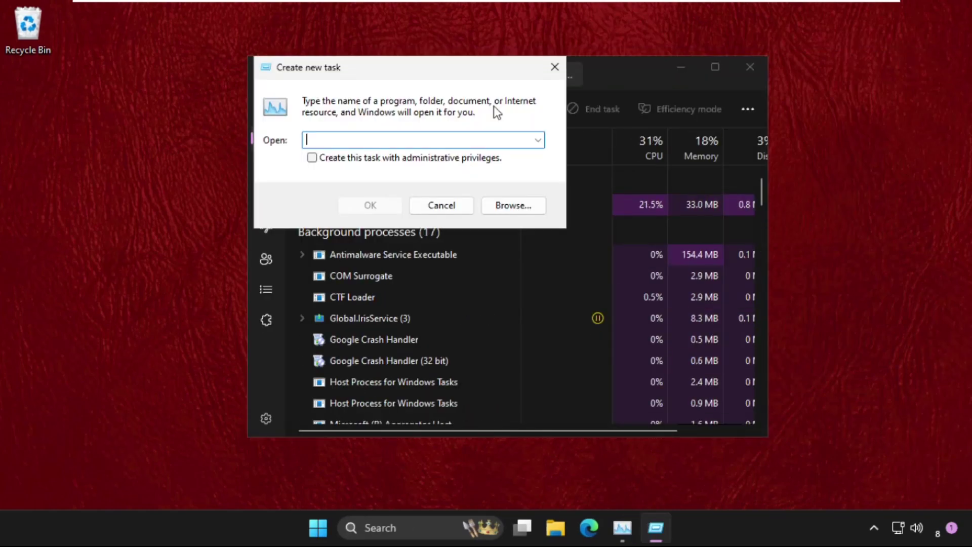
type("power")
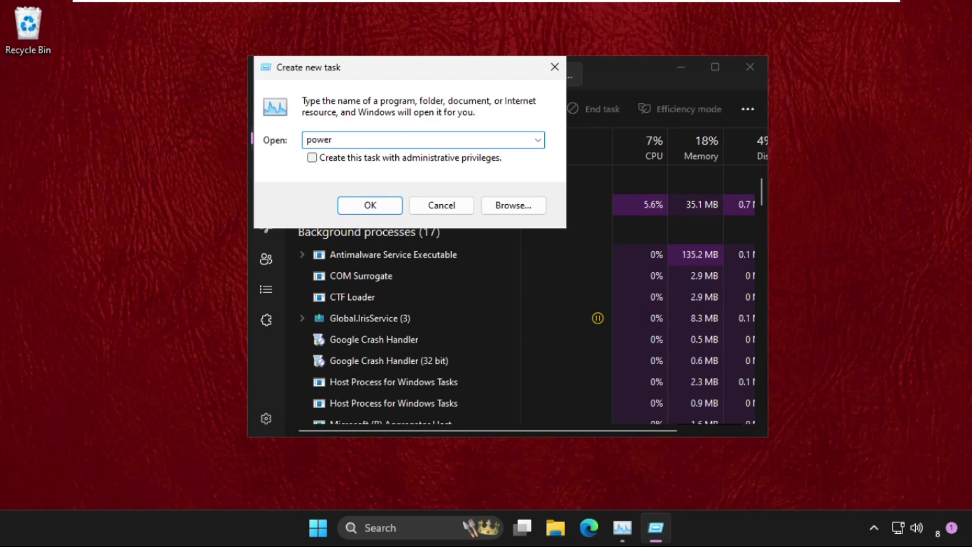
type("shell")
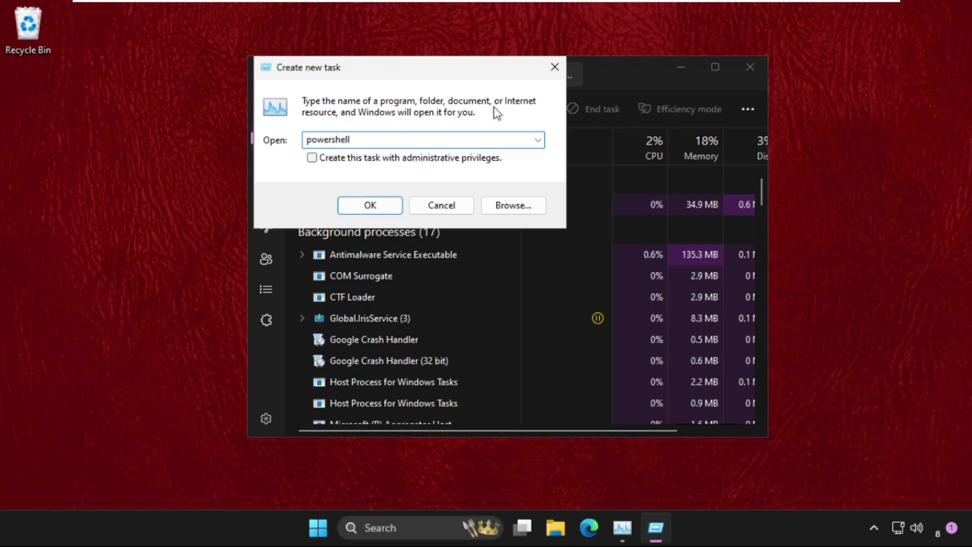
left_click(390, 158)
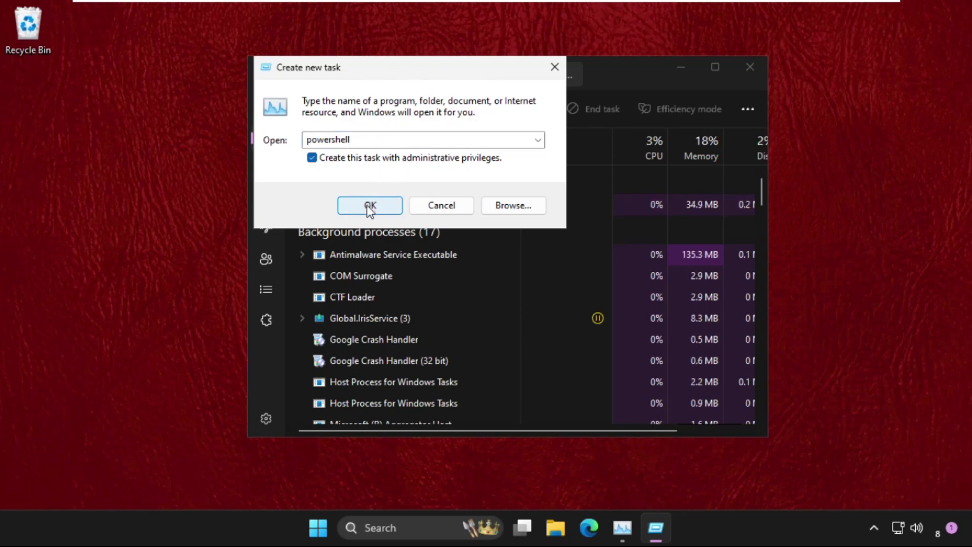
left_click(370, 206)
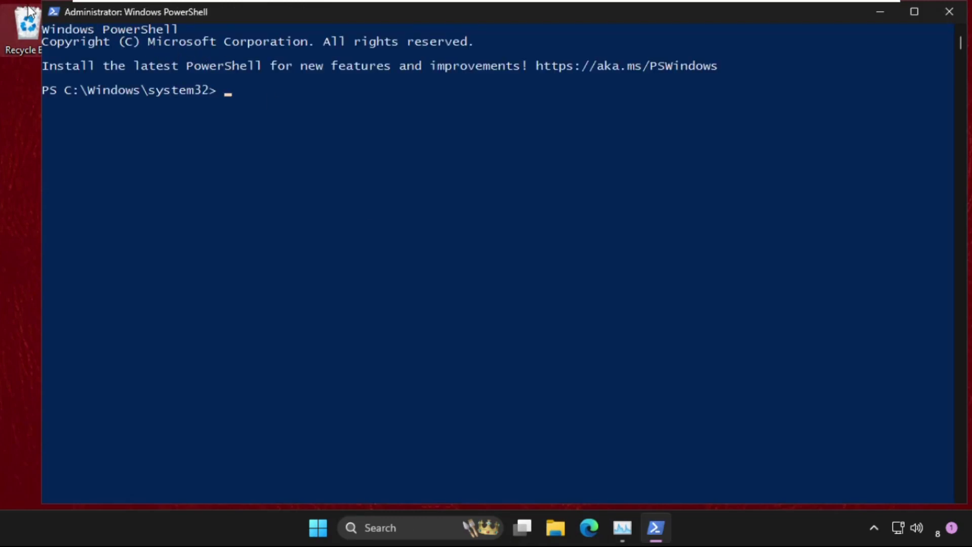
Step: Restore the PowerShell window from full screen and shrink it over Task Manager
double_click(45, 6)
left_click_drag(191, 109, 369, 221)
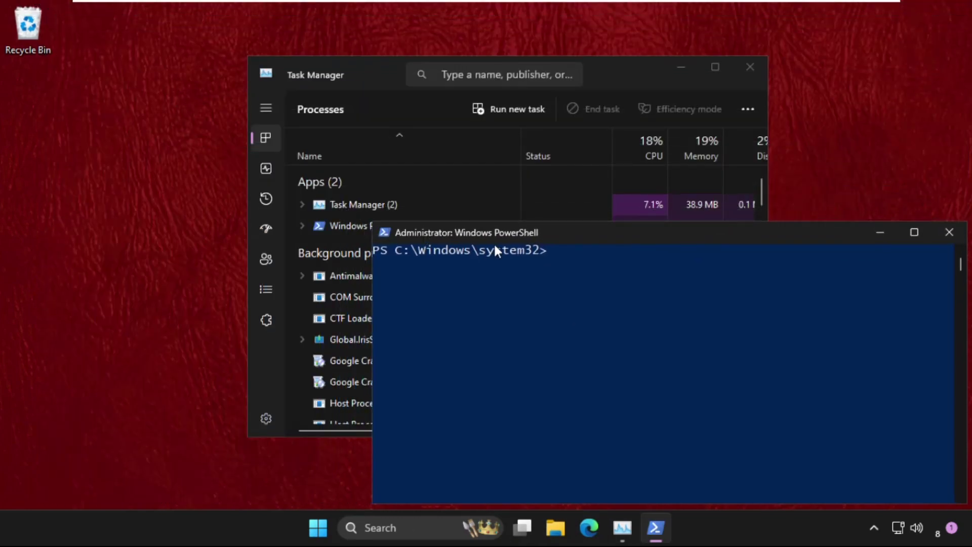
left_click_drag(493, 238, 388, 101)
Step: Run sfc /scannow at the PowerShell prompt
type("sfc /sc")
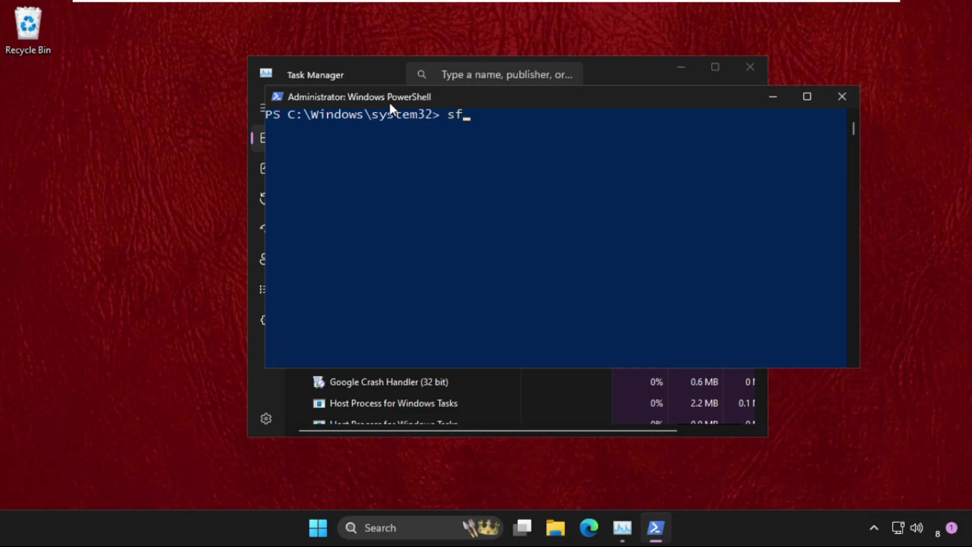
type("annow")
key("Return")
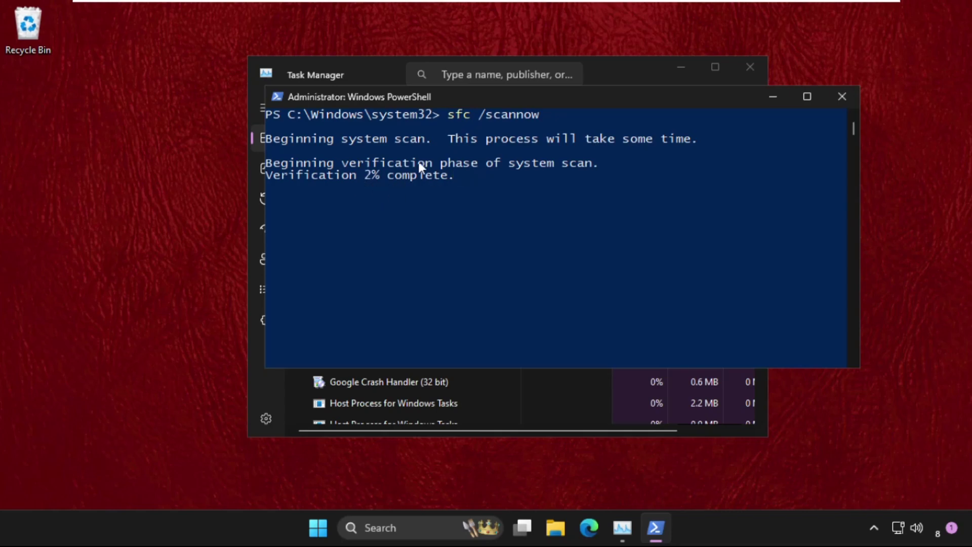
left_click_drag(561, 101, 442, 162)
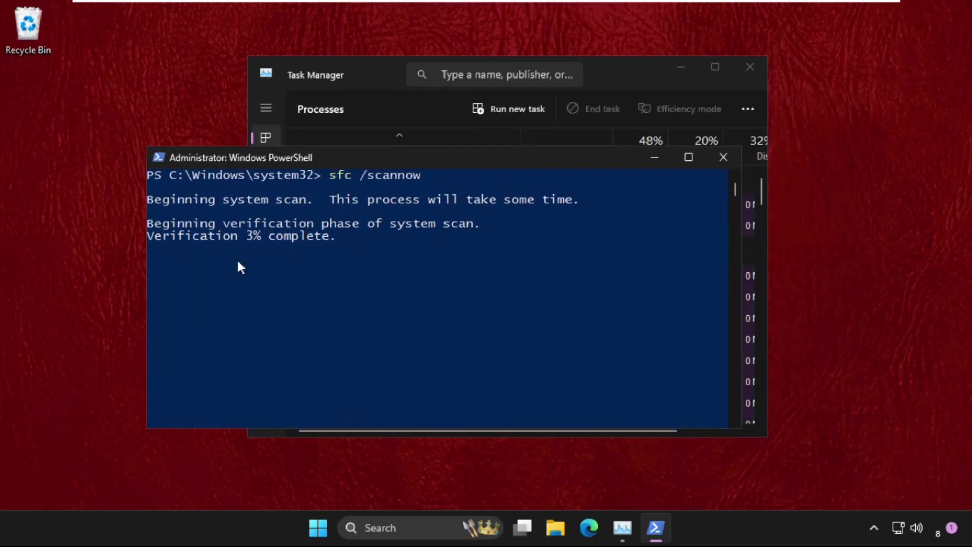
Step: Minimize PowerShell and browse Task Manager's Processes list for Windows Explorer
left_click(655, 158)
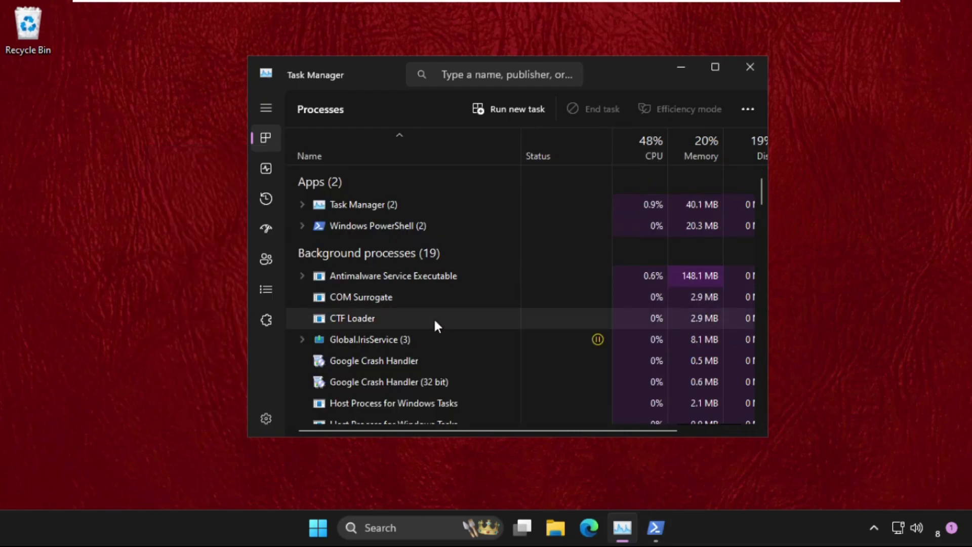
left_click(398, 299)
scroll(400, 303, "down", 3)
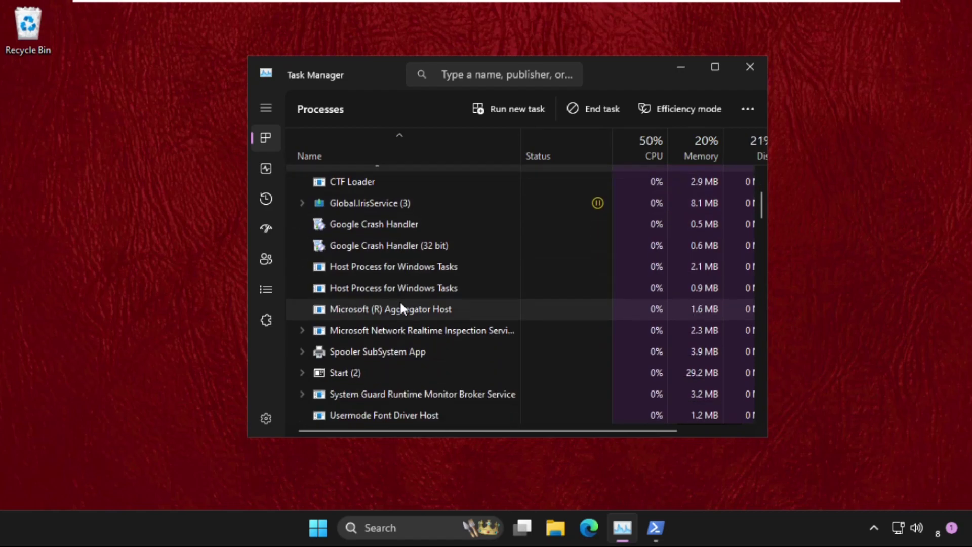
scroll(402, 304, "down", 9)
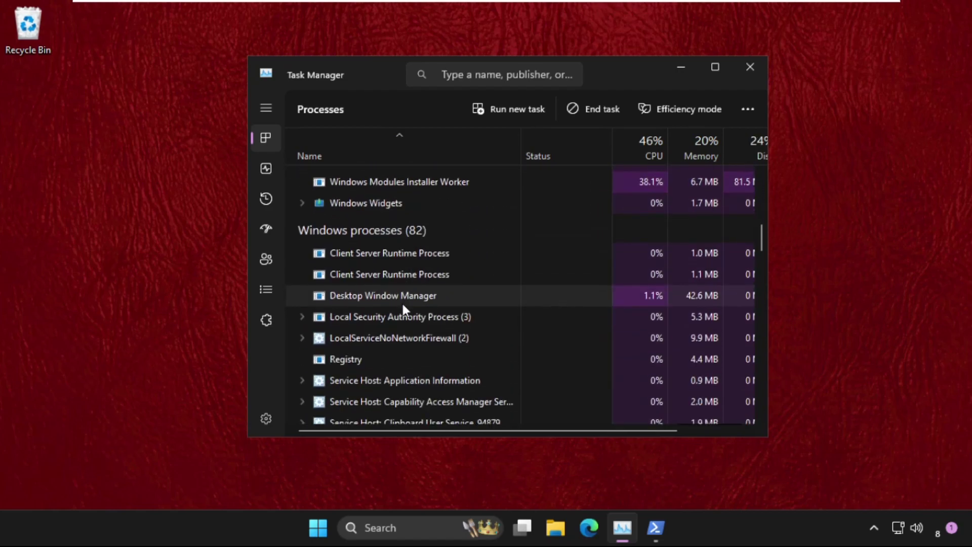
scroll(402, 304, "down", 10)
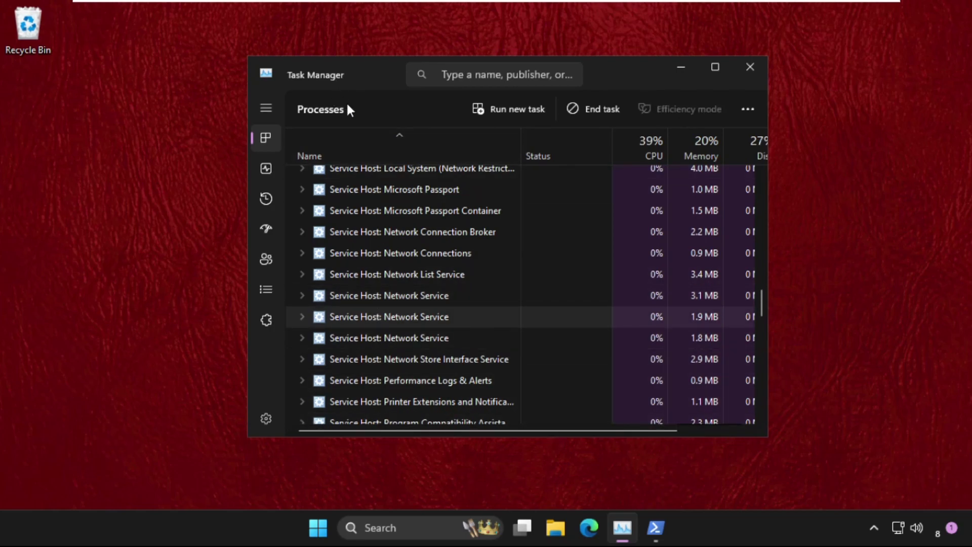
left_click_drag(616, 87, 600, 110)
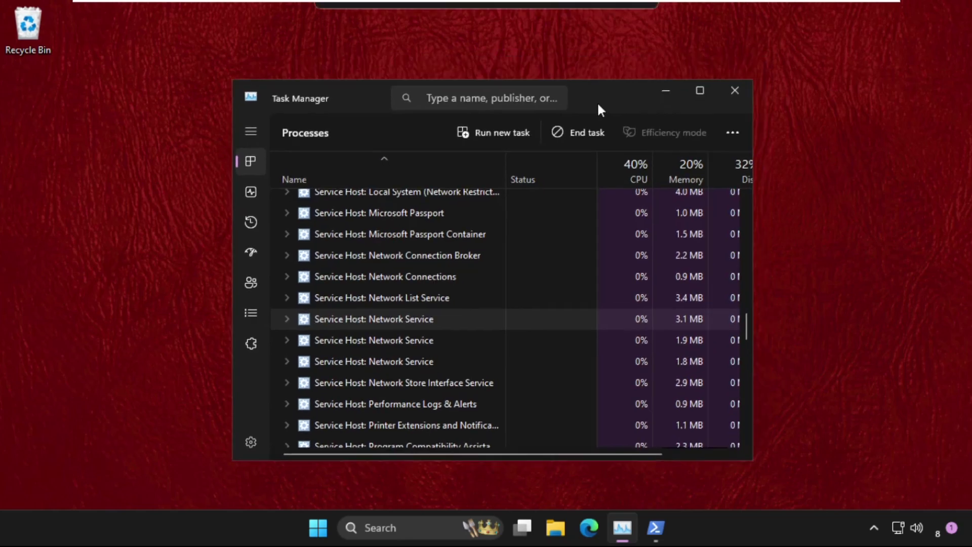
left_click(556, 528)
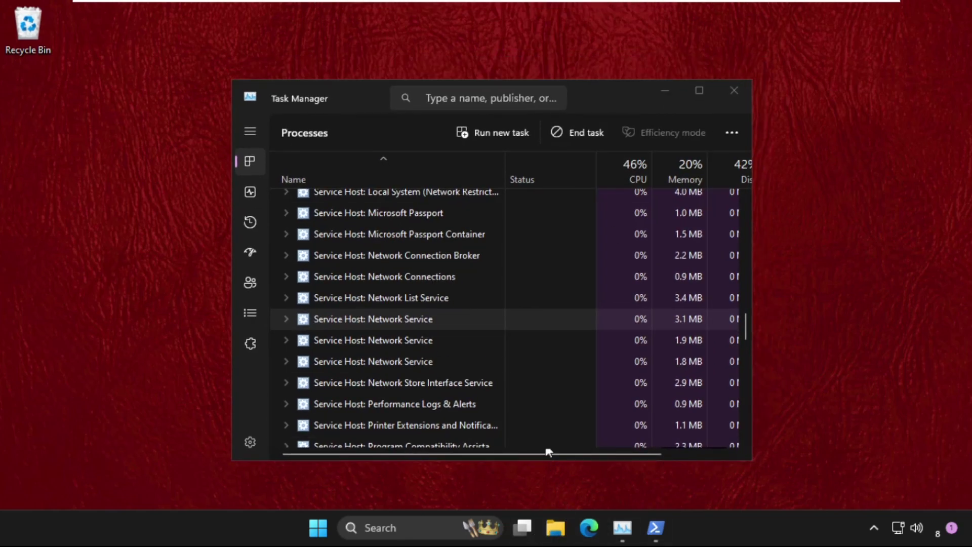
left_click(627, 134)
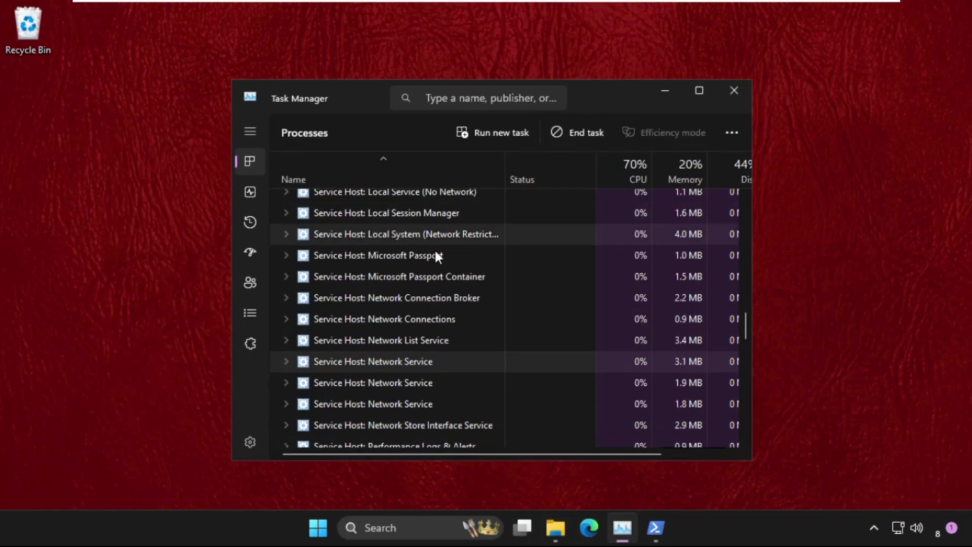
Step: End the Windows Explorer process from its right-click menu
scroll(385, 293, "up", 3)
scroll(385, 289, "up", 12)
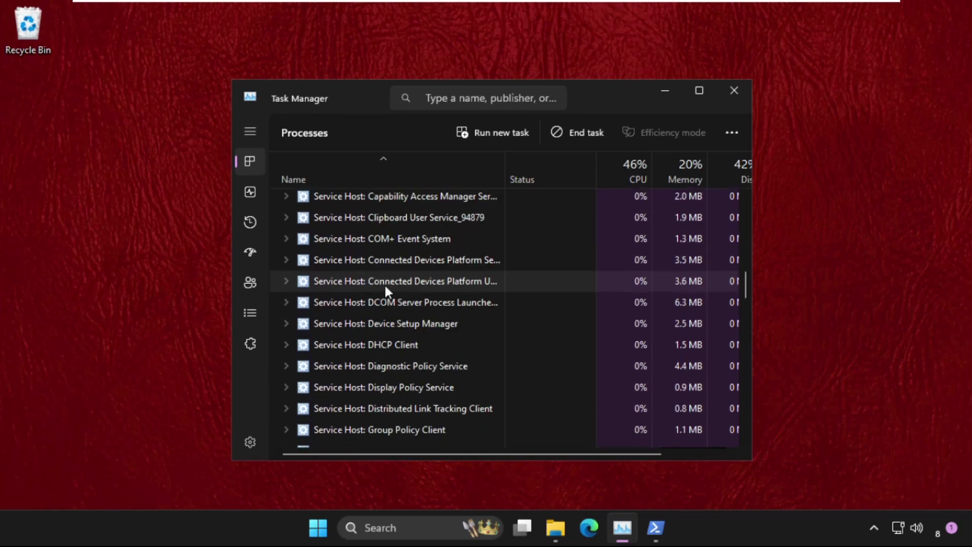
left_click_drag(745, 264, 745, 212)
left_click(362, 251)
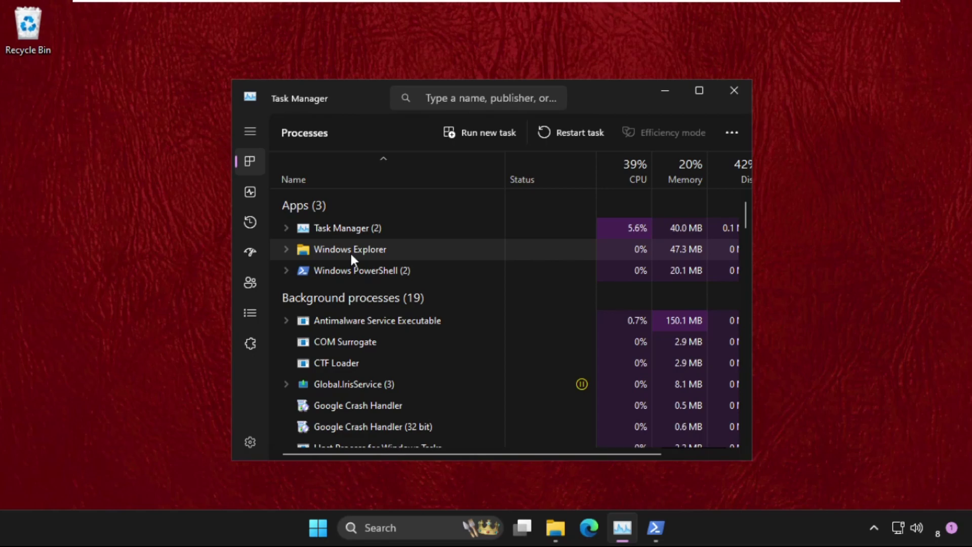
right_click(335, 247)
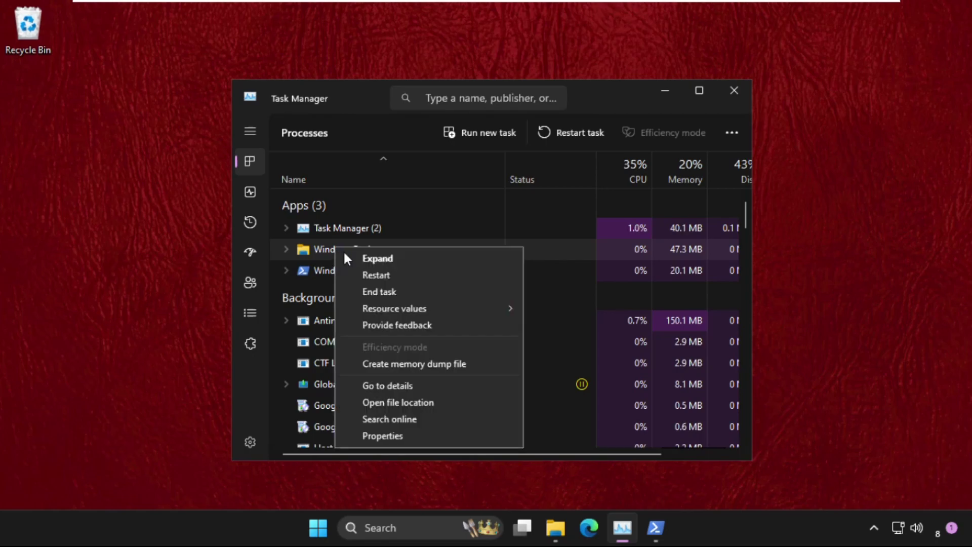
left_click(404, 293)
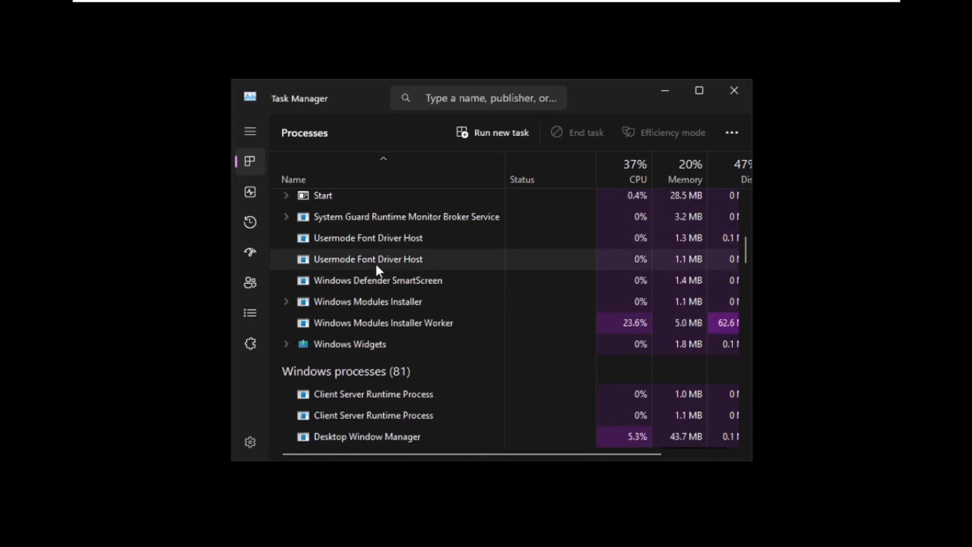
Step: Relaunch explorer.exe as a new task in Task Manager
left_click(492, 131)
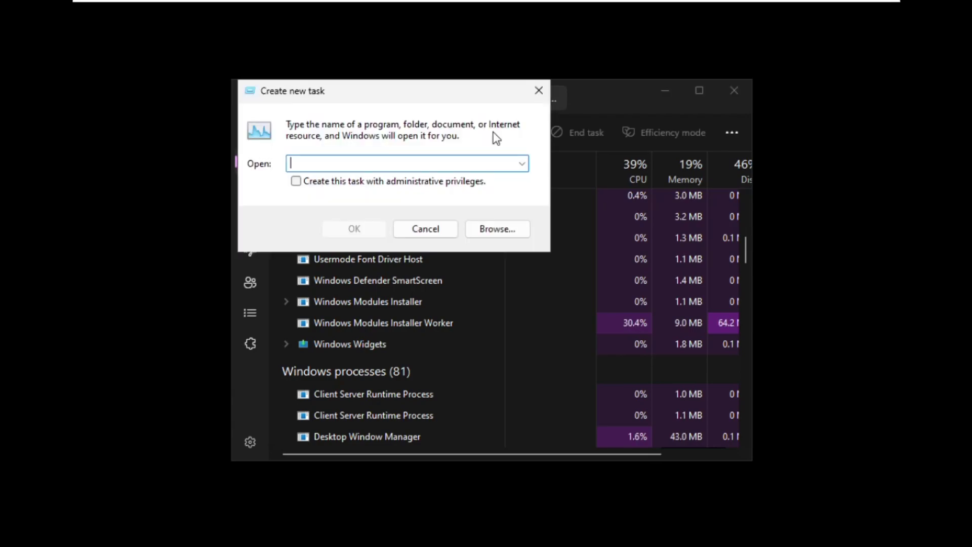
type("expo")
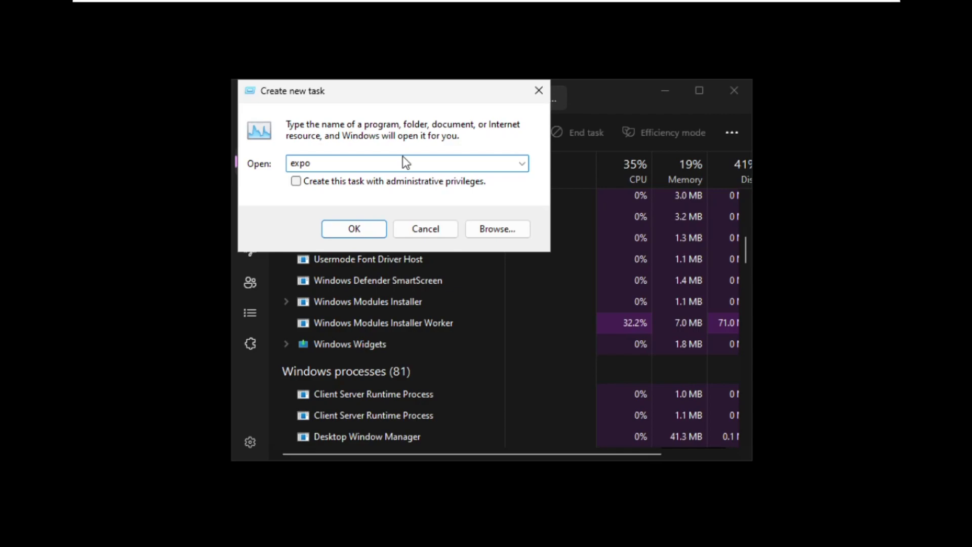
key("BackSpace")
type("lorer")
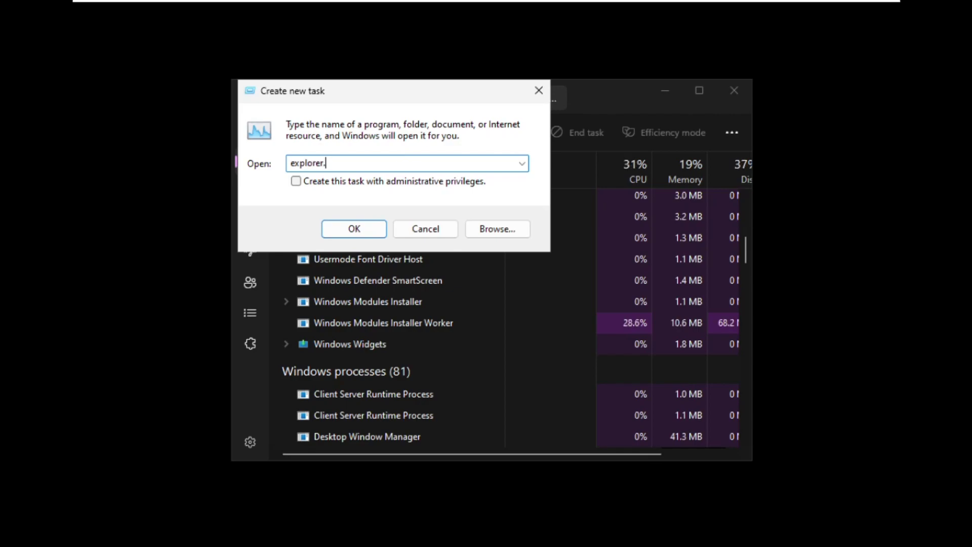
type(".exe")
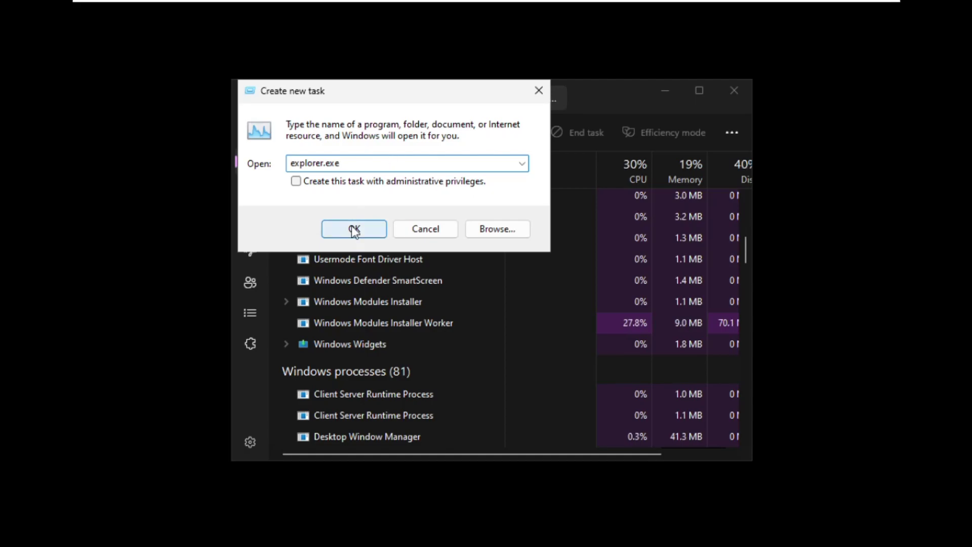
left_click(355, 229)
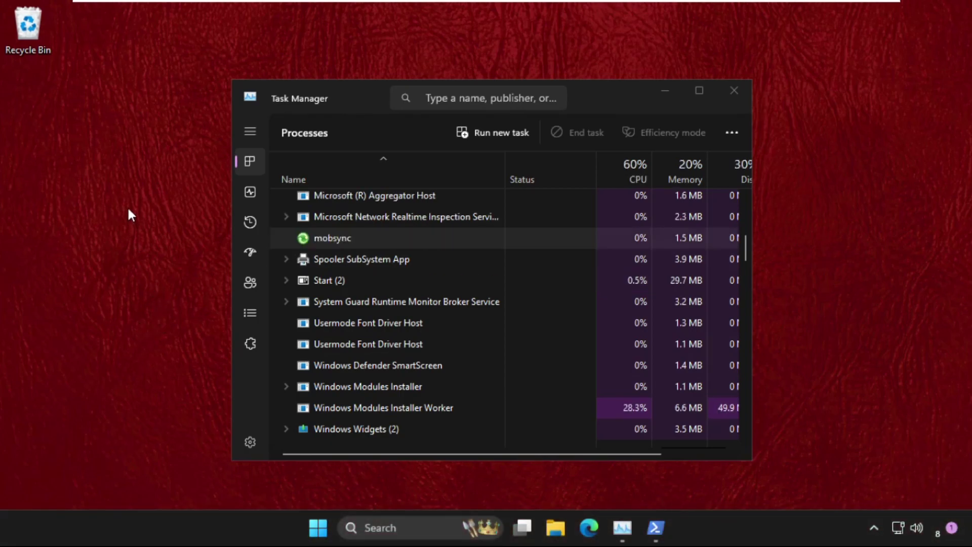
Step: Close Task Manager and run regedit from the Win+R Run box
left_click(734, 90)
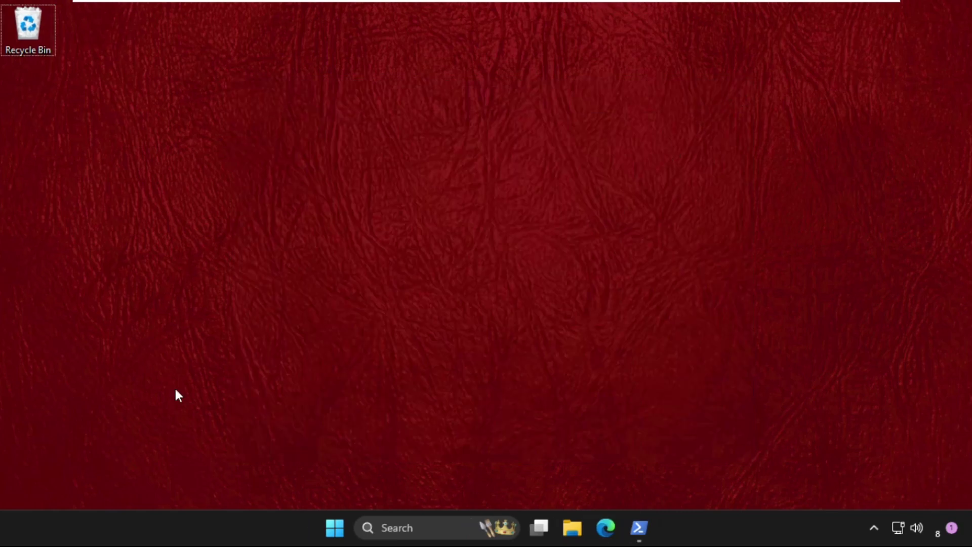
key("super+r")
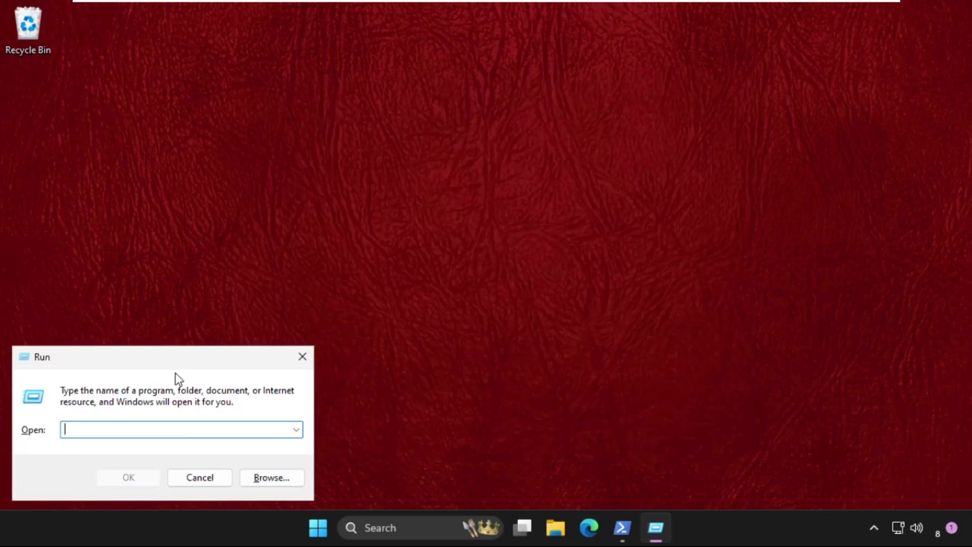
left_click_drag(176, 366, 411, 205)
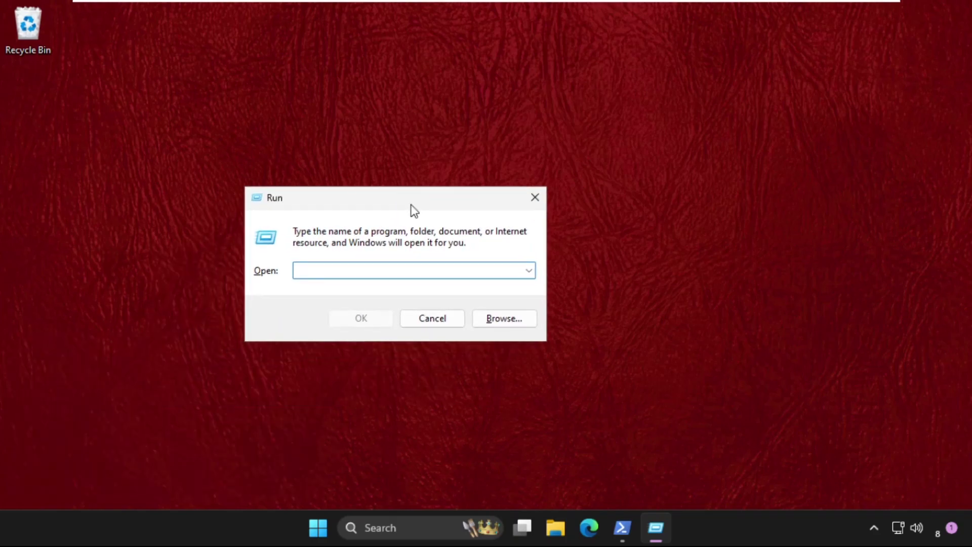
type("regedit")
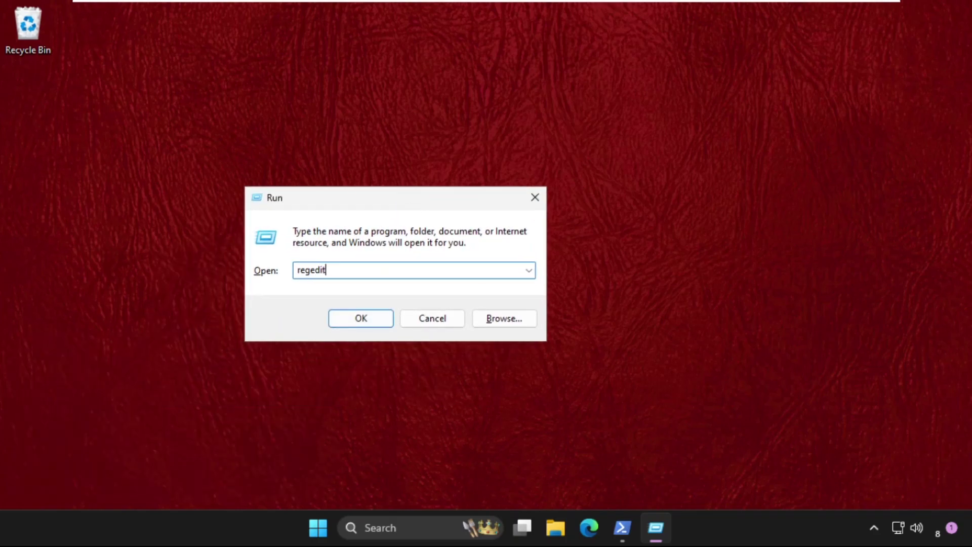
key("Return")
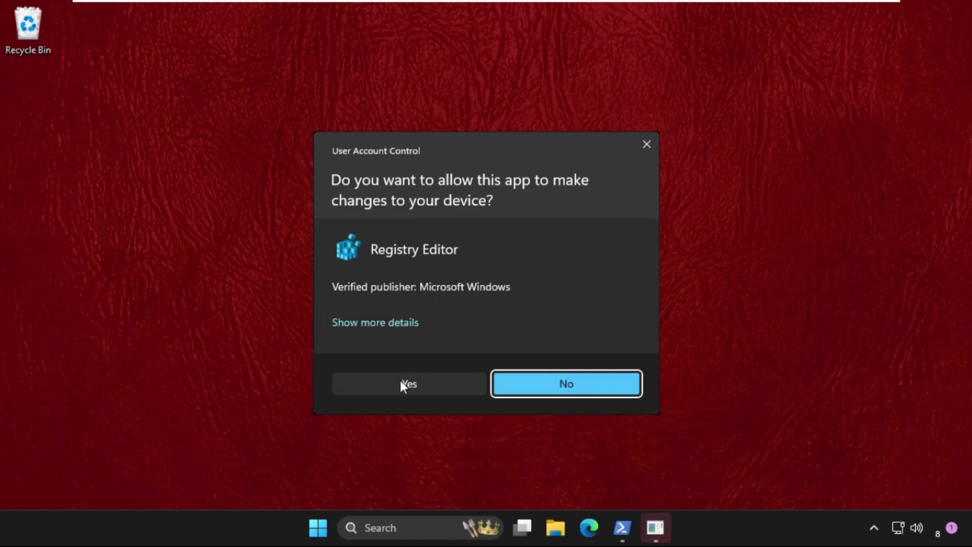
Step: Approve the UAC prompt, then collapse wscsvc and HKEY_LOCAL_MACHINE in the key tree
left_click(402, 384)
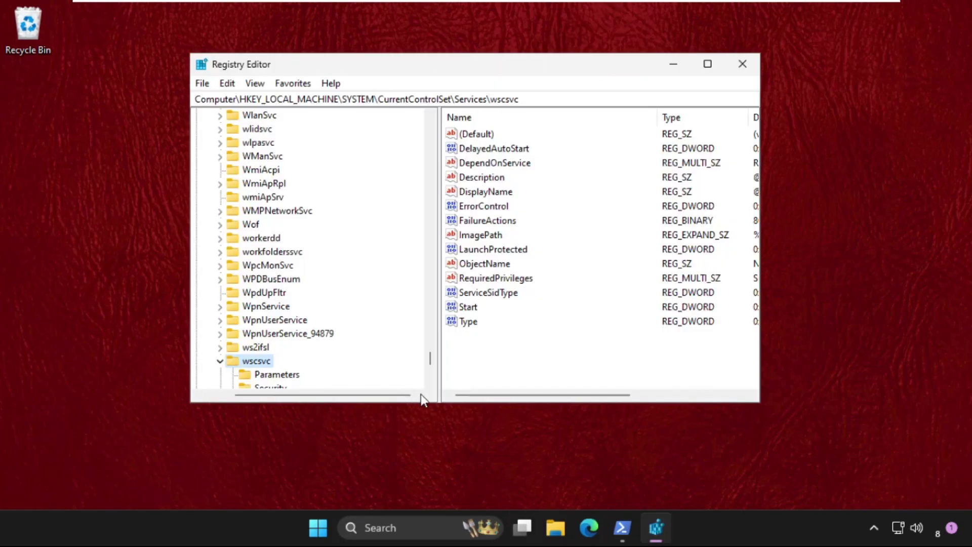
left_click(219, 361)
scroll(257, 296, "up", 12)
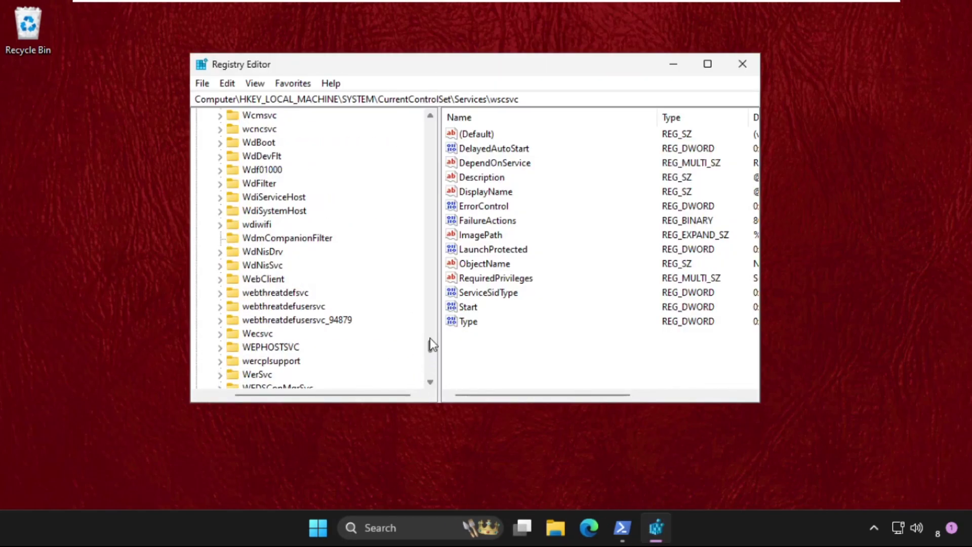
left_click_drag(430, 339, 447, 130)
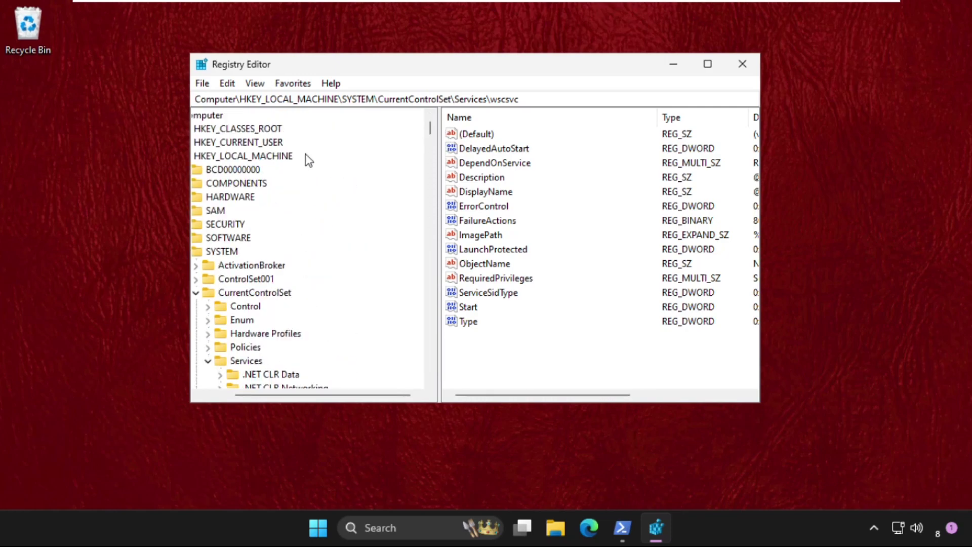
left_click_drag(327, 393, 268, 394)
left_click(212, 157)
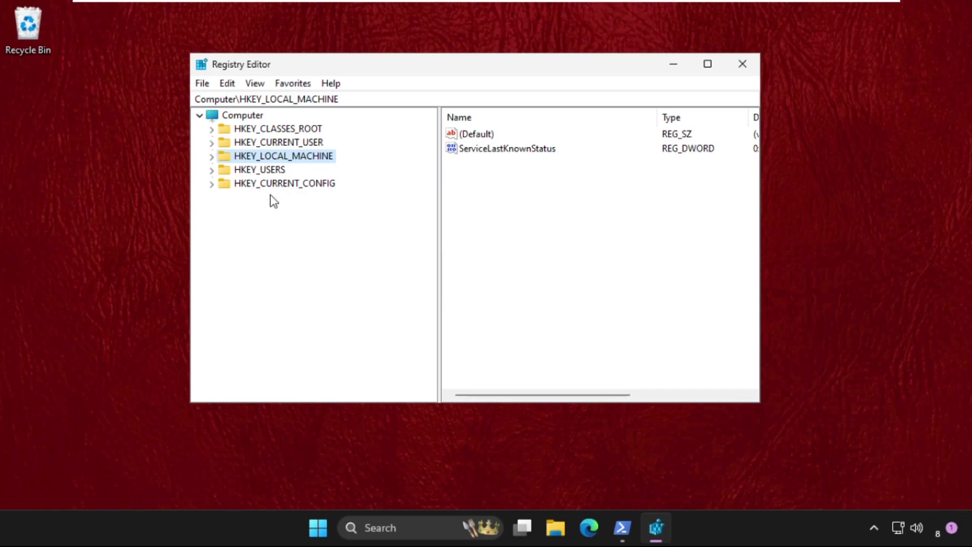
Step: Expand HKEY_CURRENT_USER, then Software, then Microsoft in the key tree
left_click(276, 143)
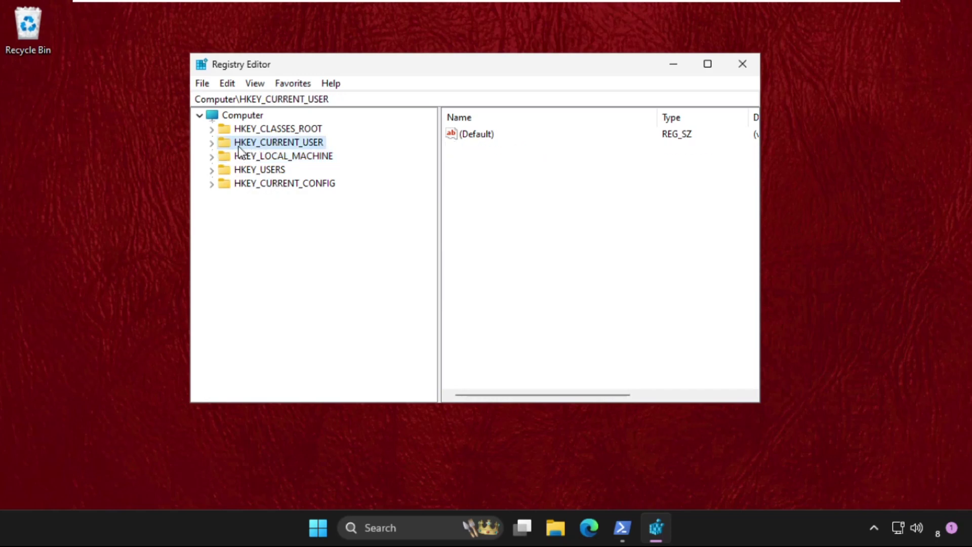
left_click(212, 143)
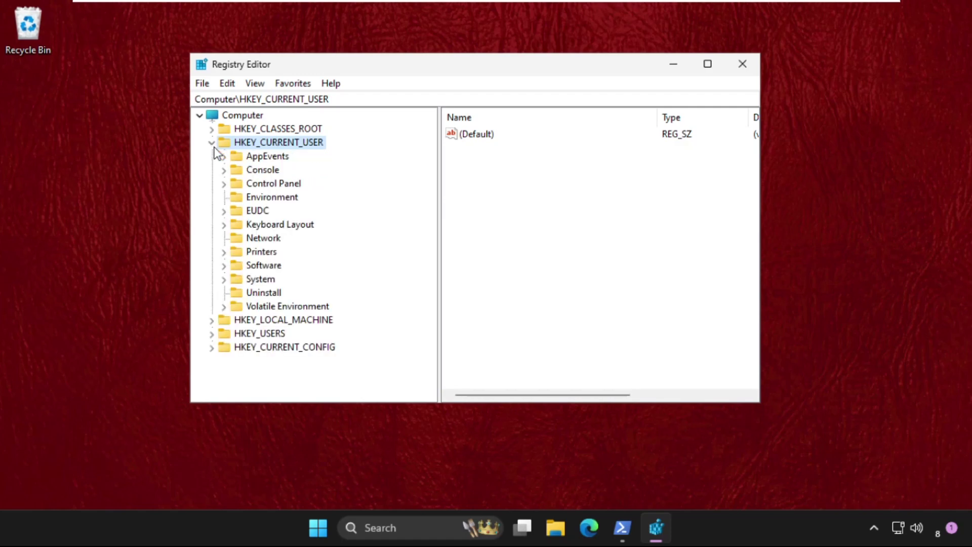
left_click(250, 277)
left_click(251, 266)
left_click(224, 265)
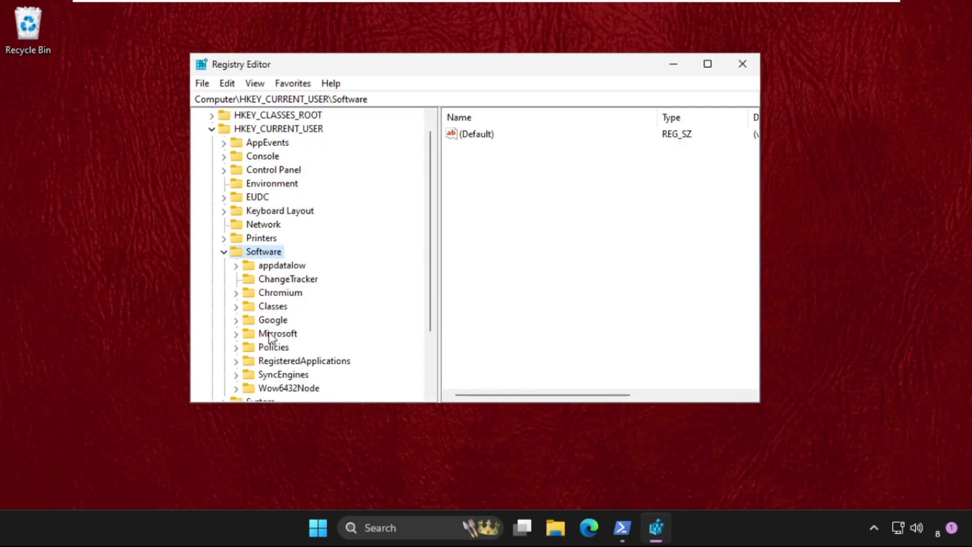
left_click(249, 336)
left_click(236, 334)
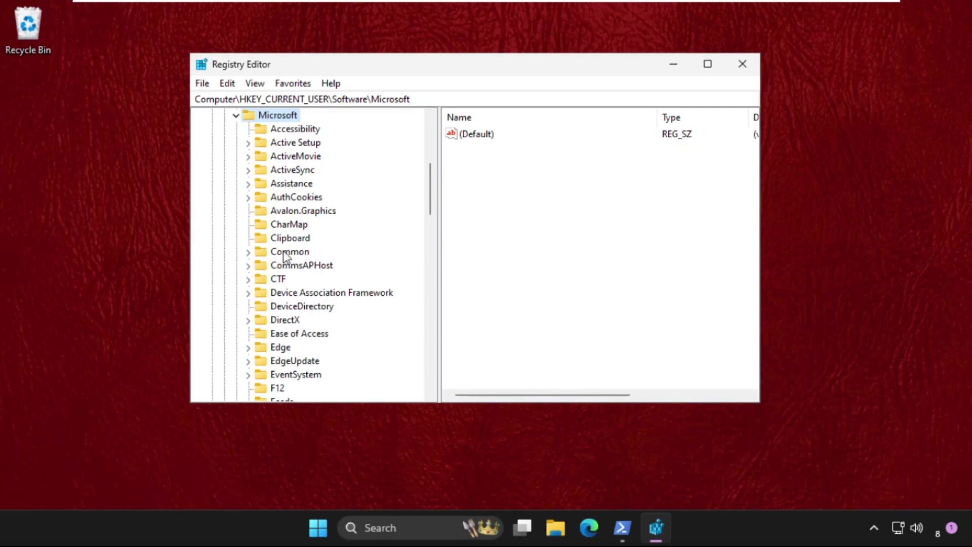
Step: Drill down through Windows\CurrentVersion\Explorer and select the Advanced key
scroll(292, 268, "down", 12)
scroll(283, 296, "down", 8)
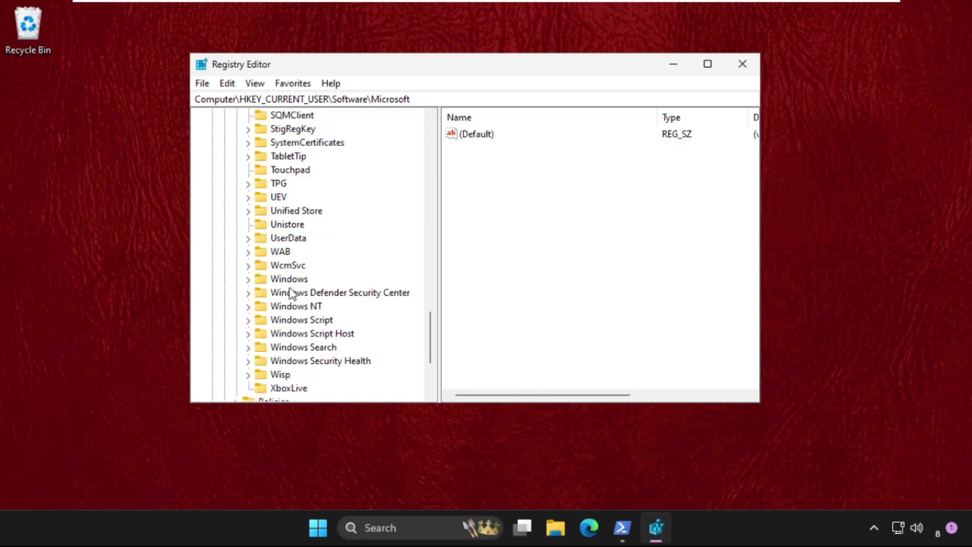
left_click(286, 279)
left_click(249, 279)
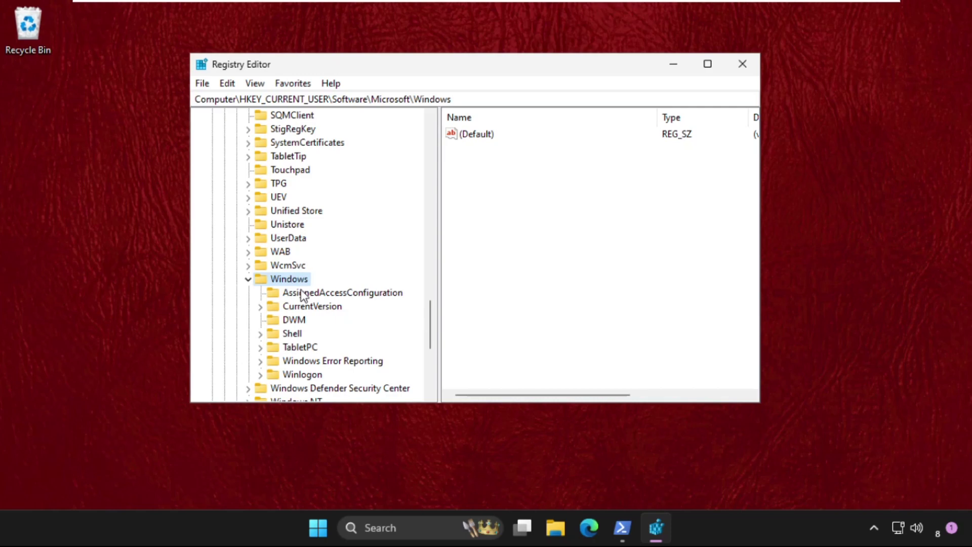
left_click(302, 307)
left_click(260, 310)
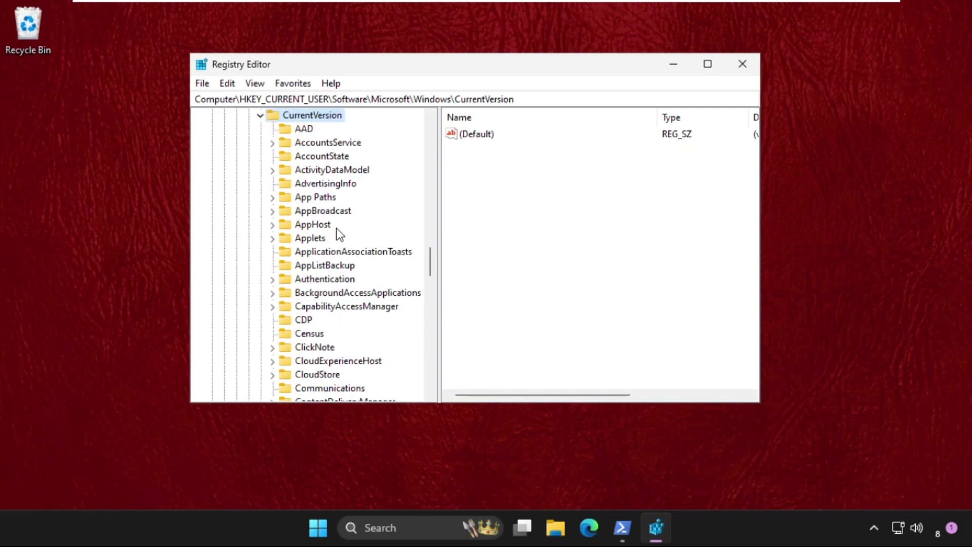
scroll(336, 228, "down", 7)
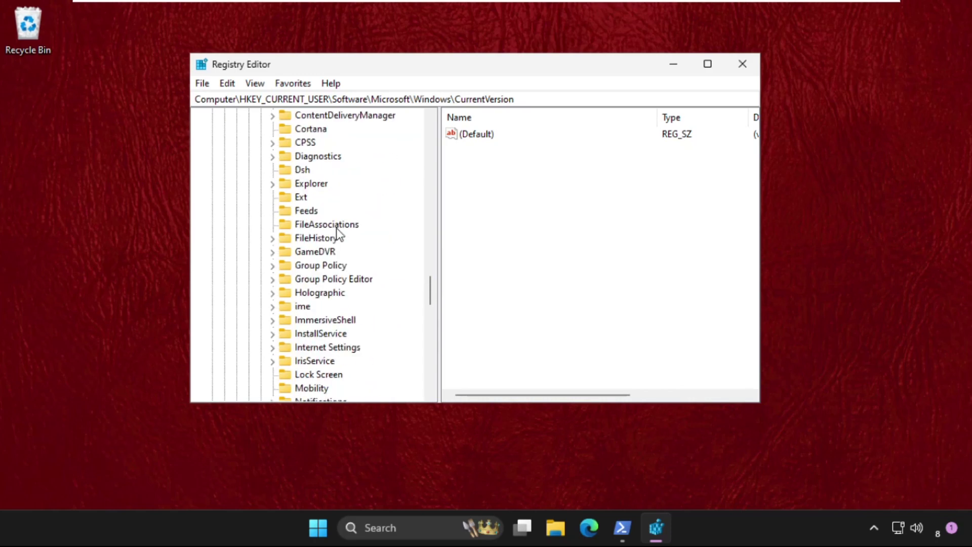
scroll(325, 238, "up", 2)
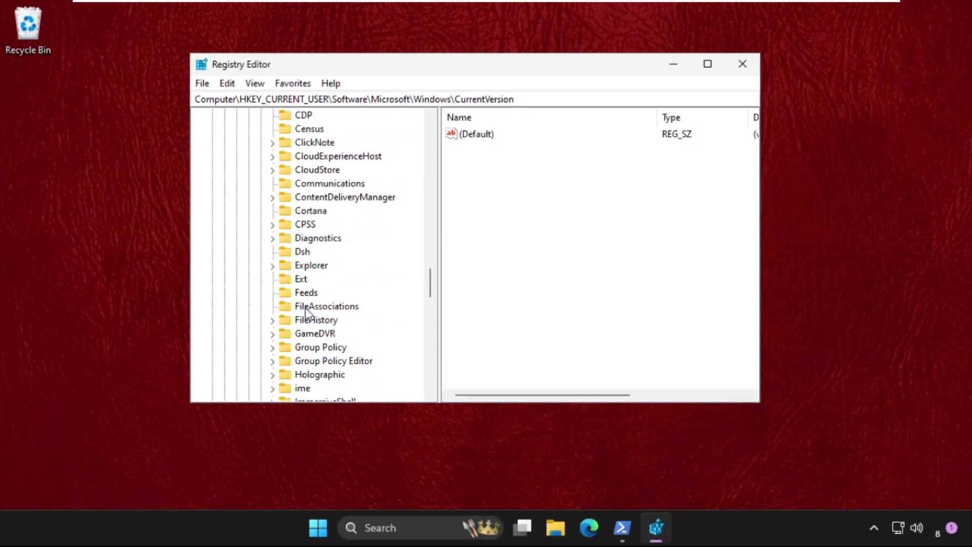
left_click(307, 266)
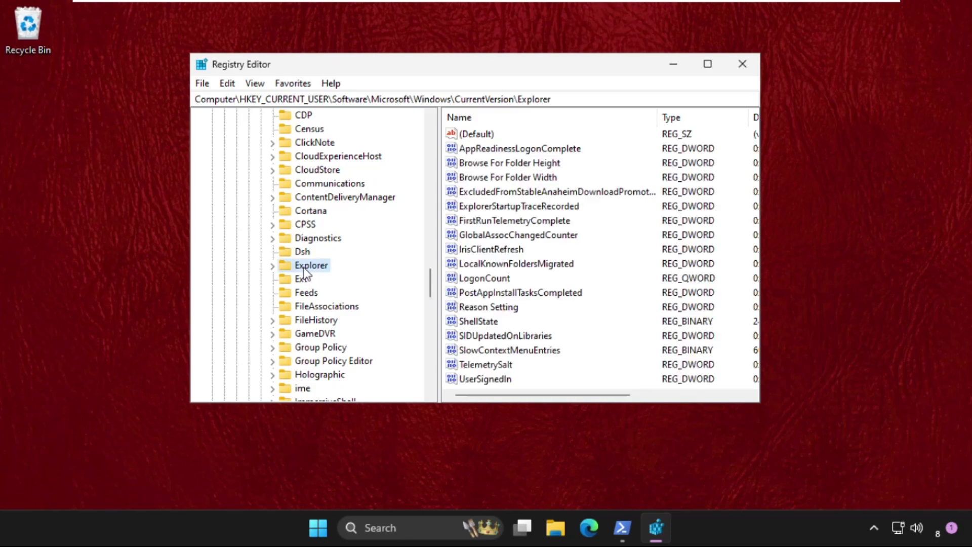
left_click(275, 268)
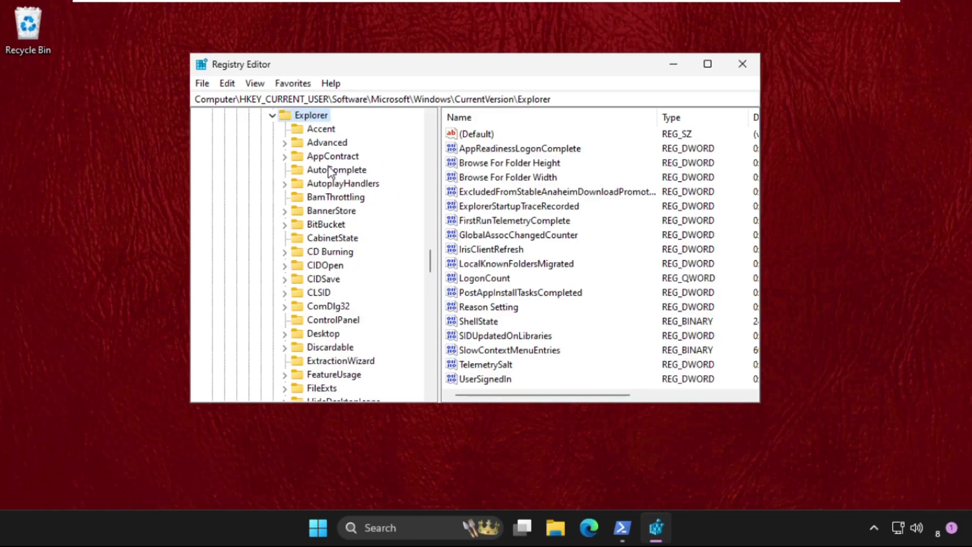
left_click(328, 144)
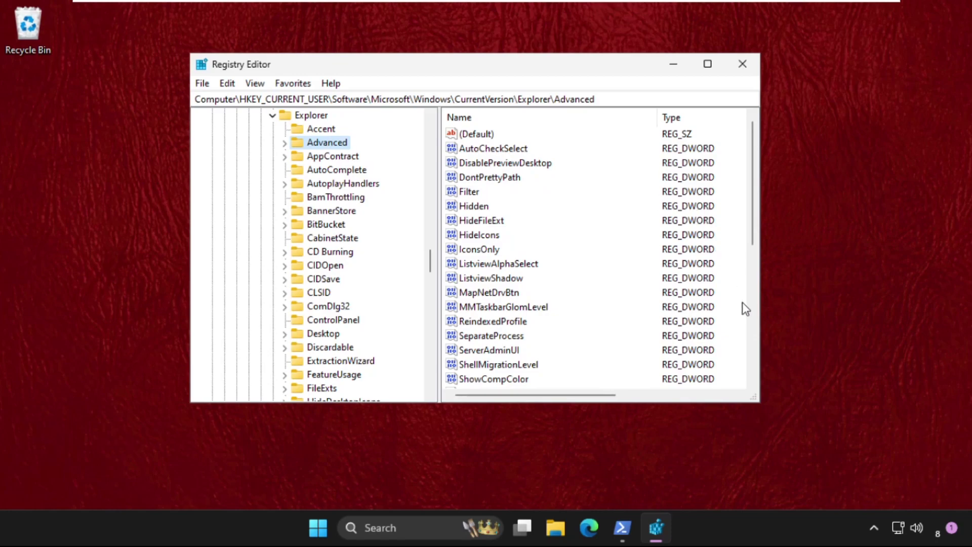
Step: Widen Registry Editor and create a new DWORD (32-bit) value named EnableXamlStartMenu
left_click_drag(758, 296, 886, 293)
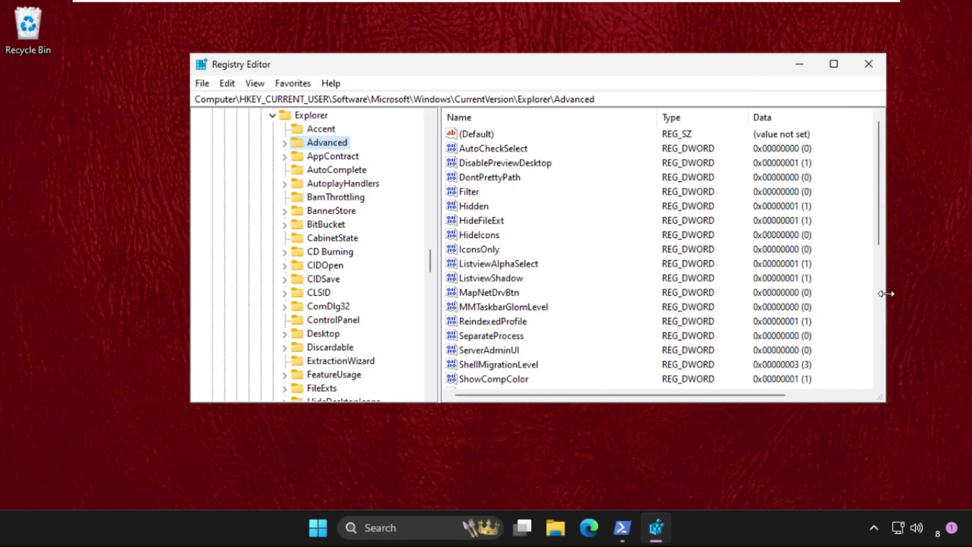
right_click(831, 233)
mouse_move(871, 245)
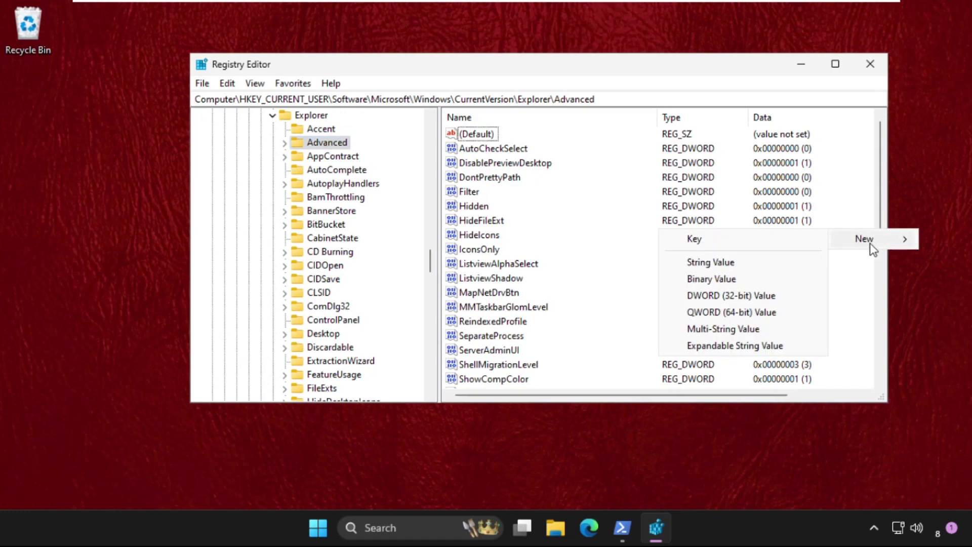
left_click(737, 297)
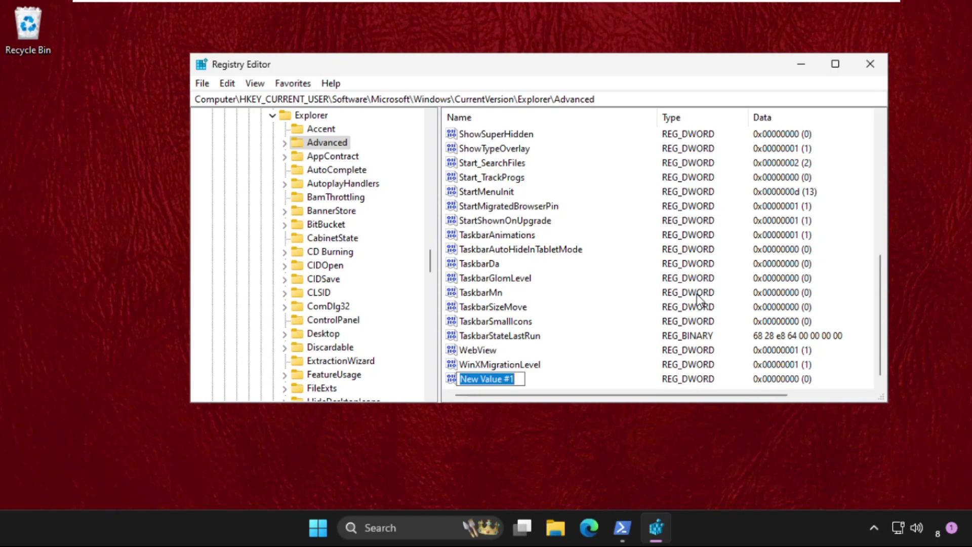
type("Enab")
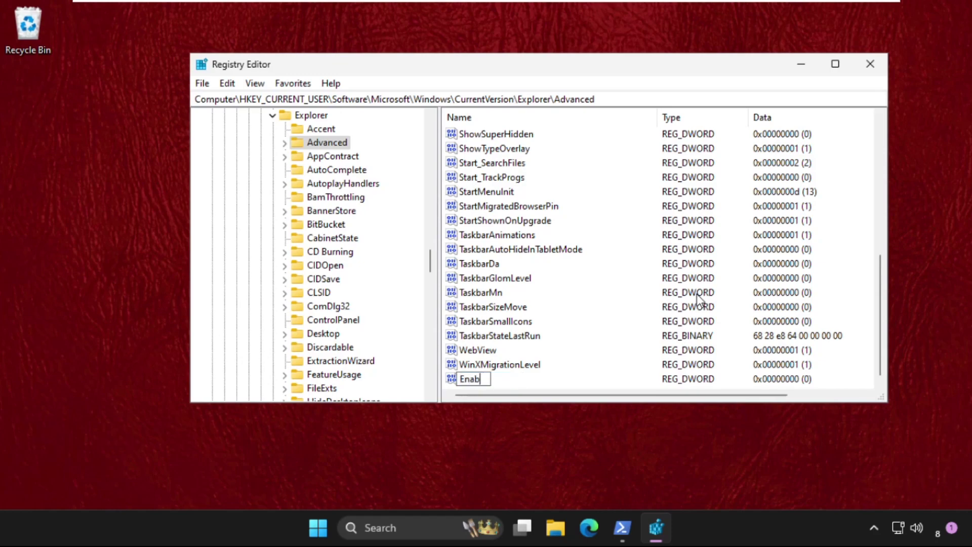
type("leXamlSta")
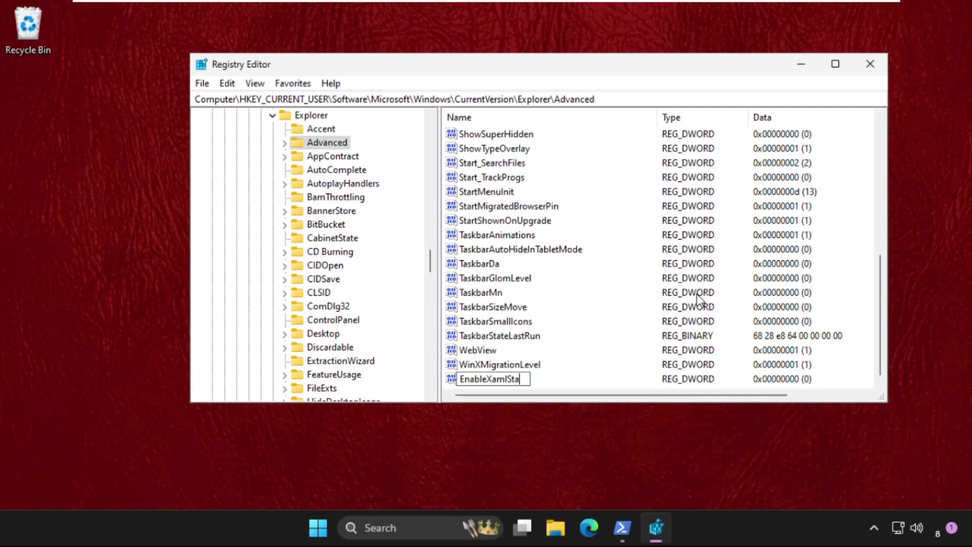
type("rtMenu")
key("Return")
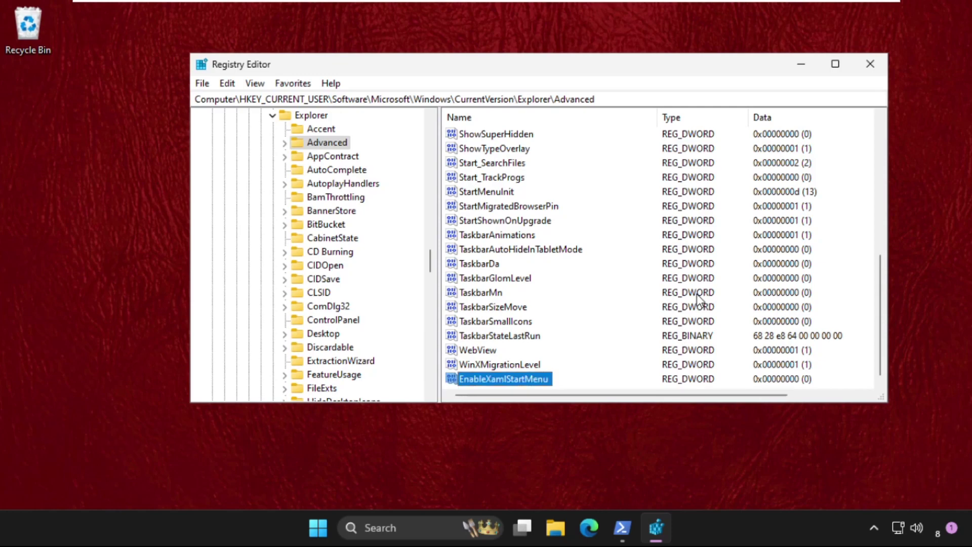
Step: Modify EnableXamlStartMenu, confirming its value data is 0
right_click(498, 383)
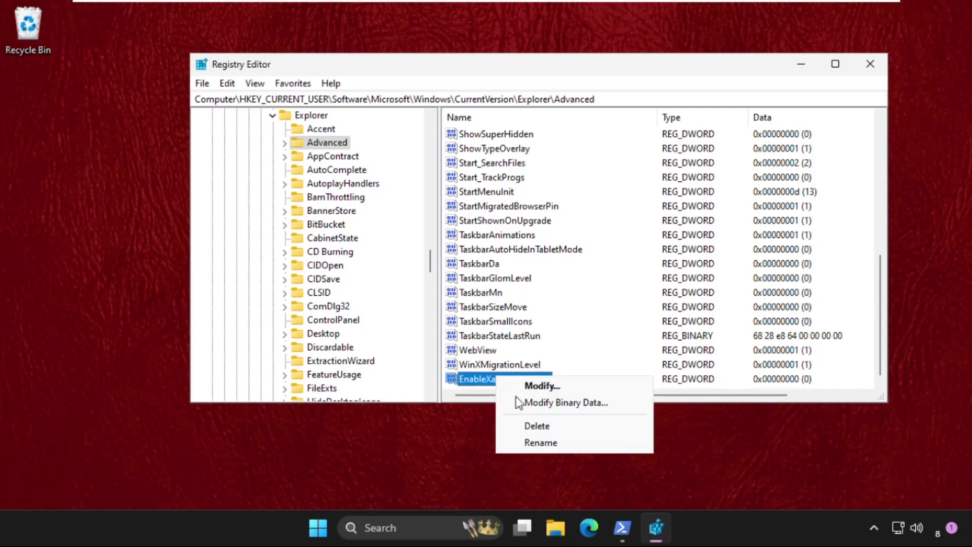
left_click(547, 385)
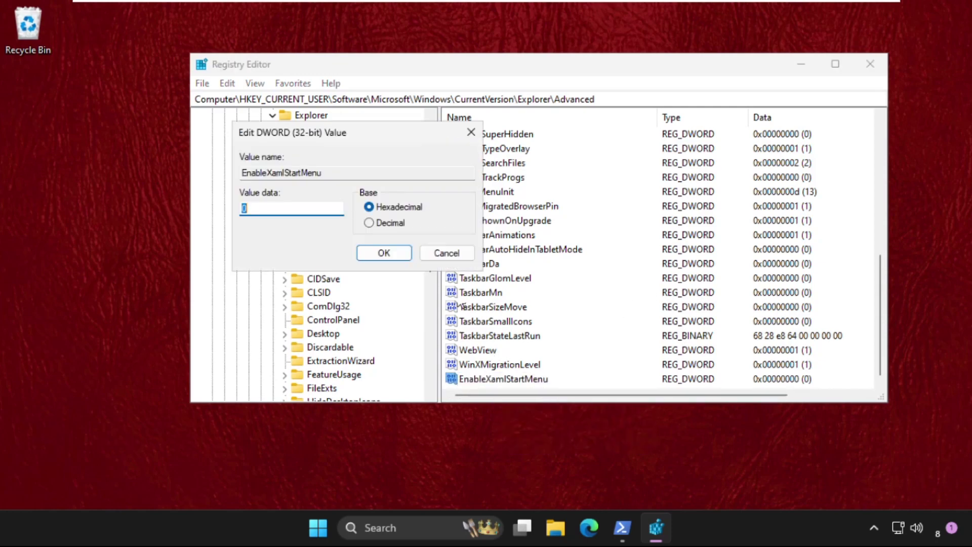
left_click(268, 213)
left_click(384, 254)
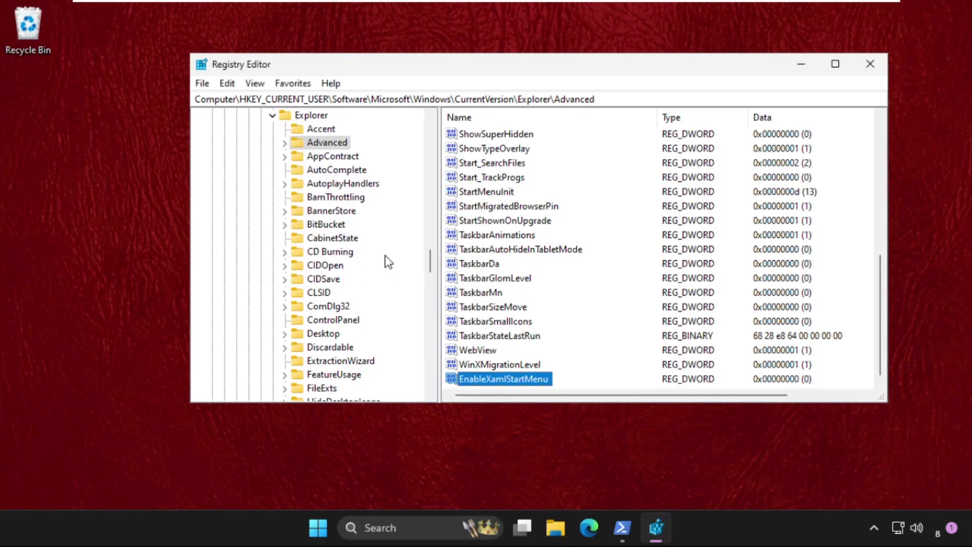
Step: Close Registry Editor, exit the finished PowerShell session, and show Start's power options
left_click(870, 64)
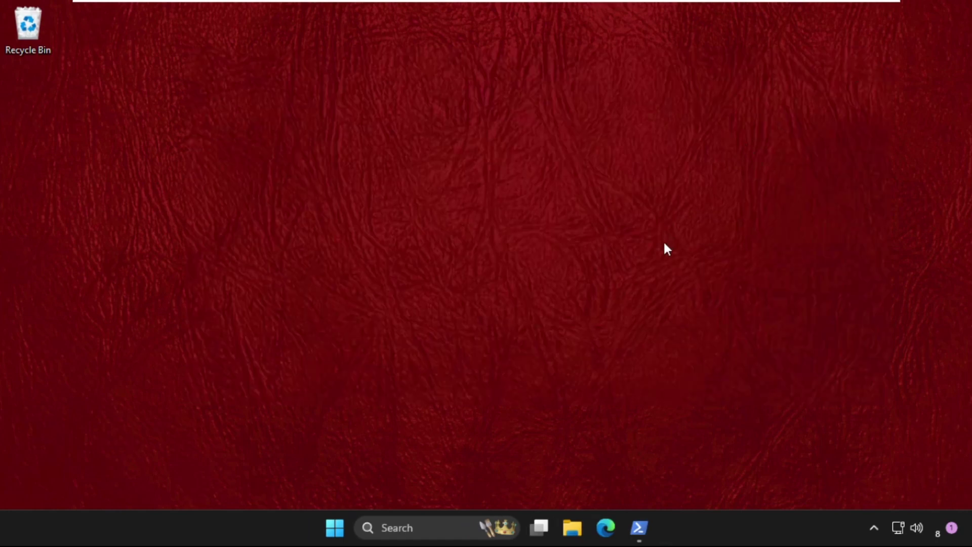
left_click(646, 532)
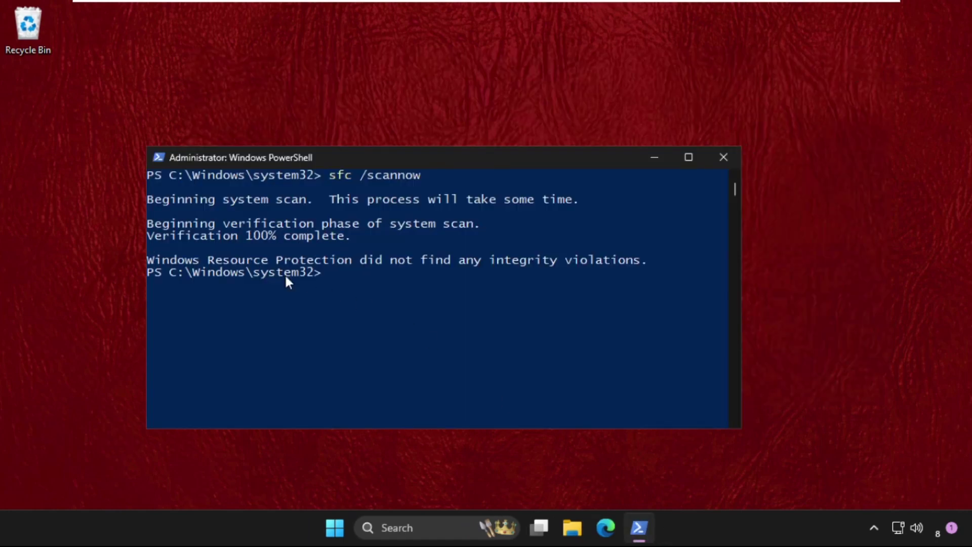
type("exit")
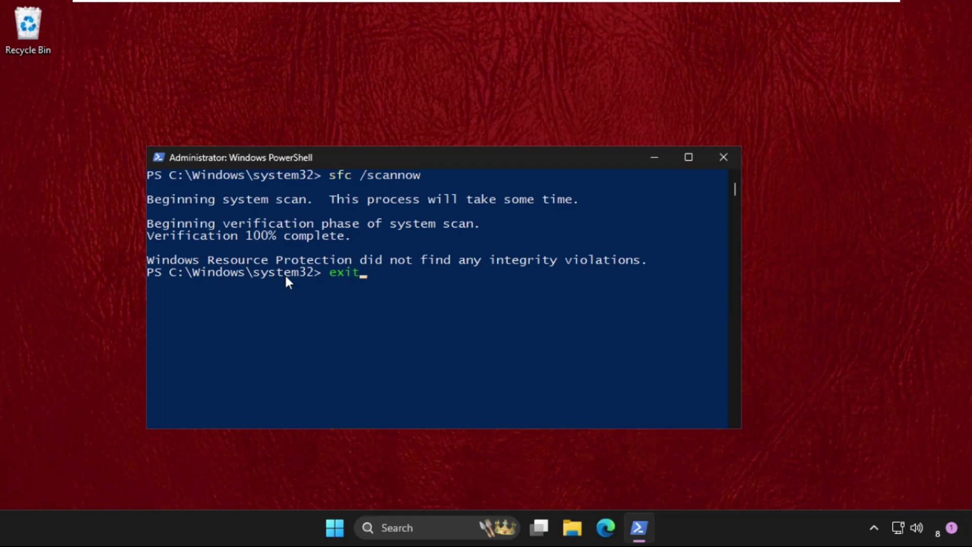
key("Return")
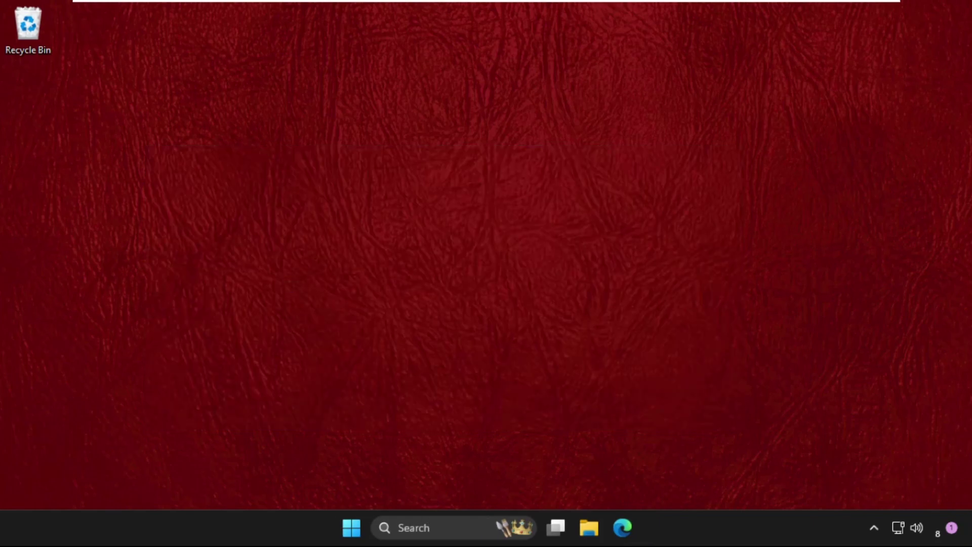
left_click(353, 528)
left_click(675, 476)
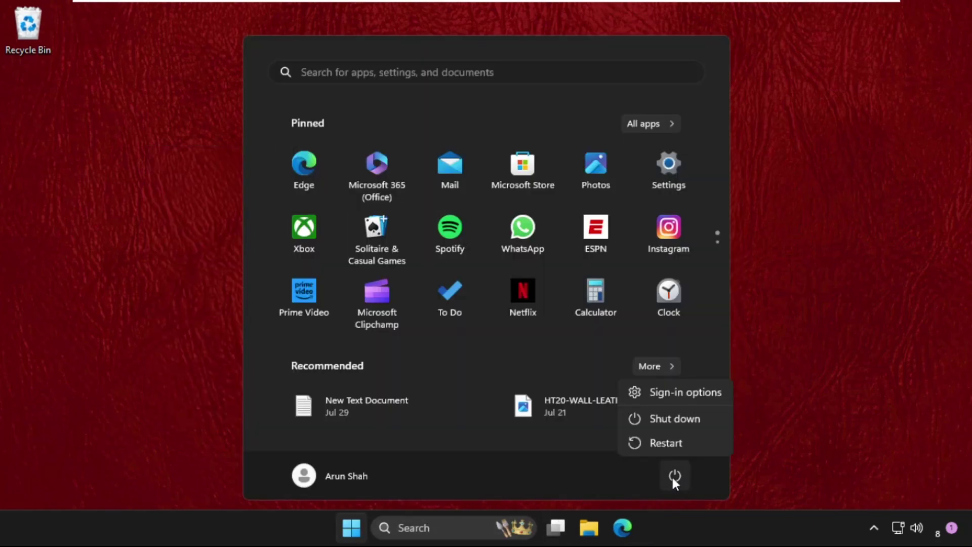